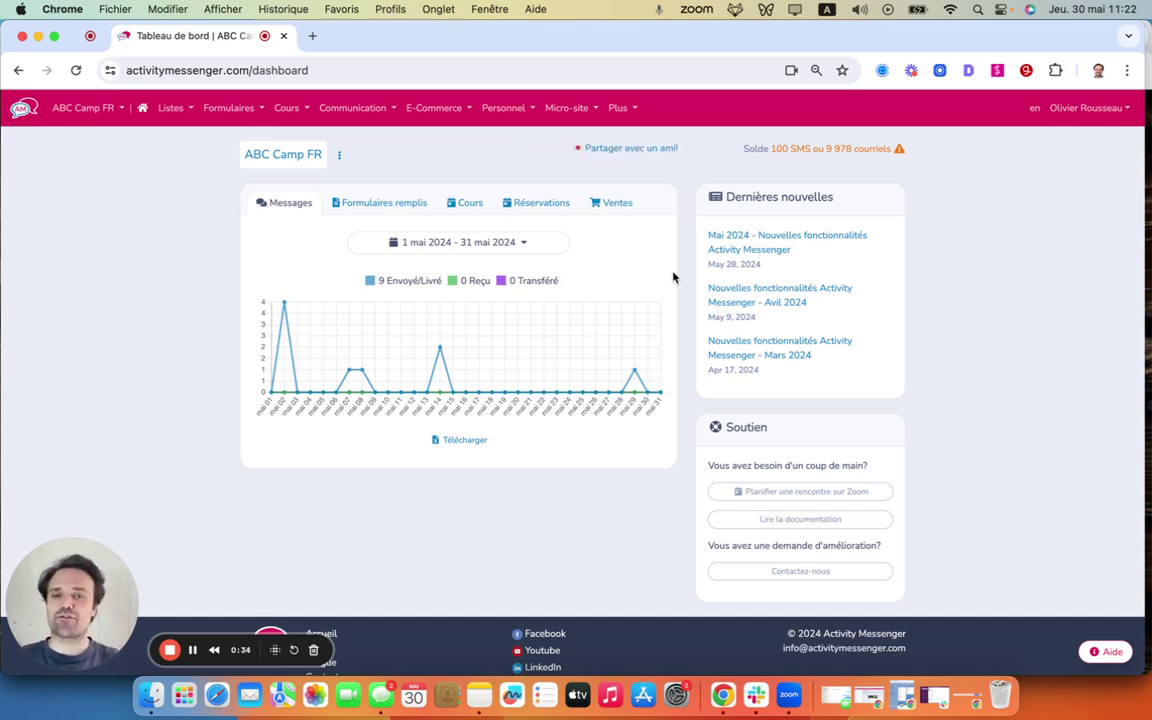
# Open the Personnel et bénévoles list and expand the staff member's full list of completed forms
pyautogui.click(506, 106)
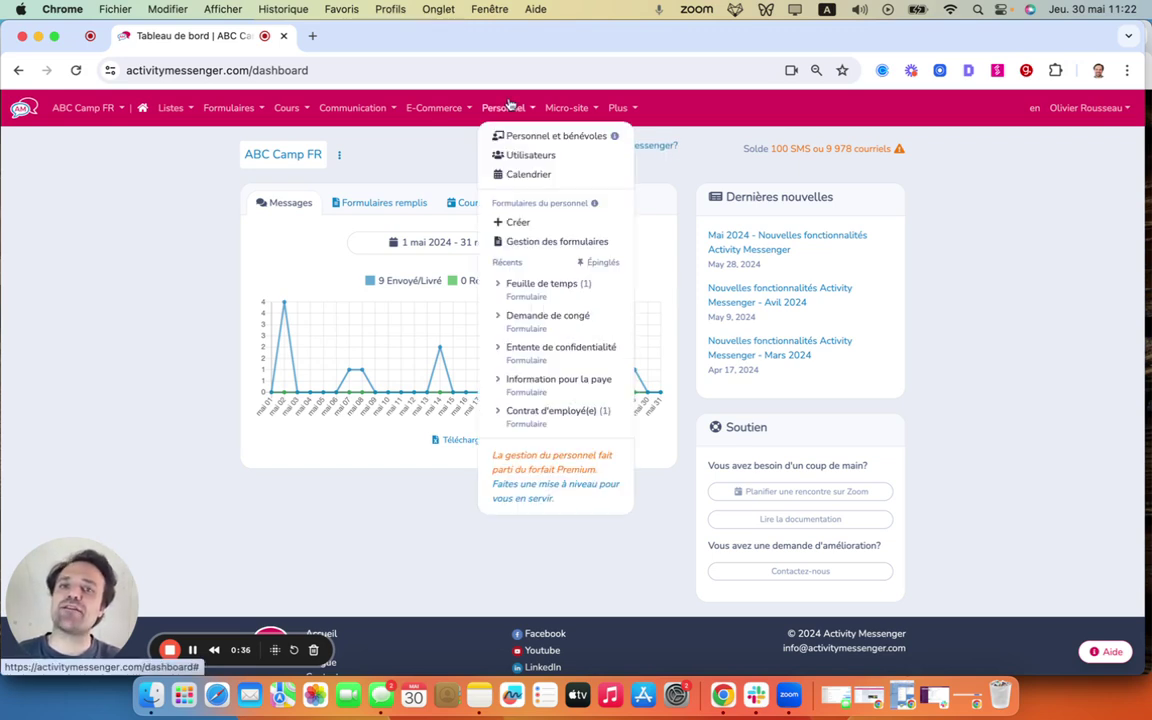
pyautogui.click(550, 136)
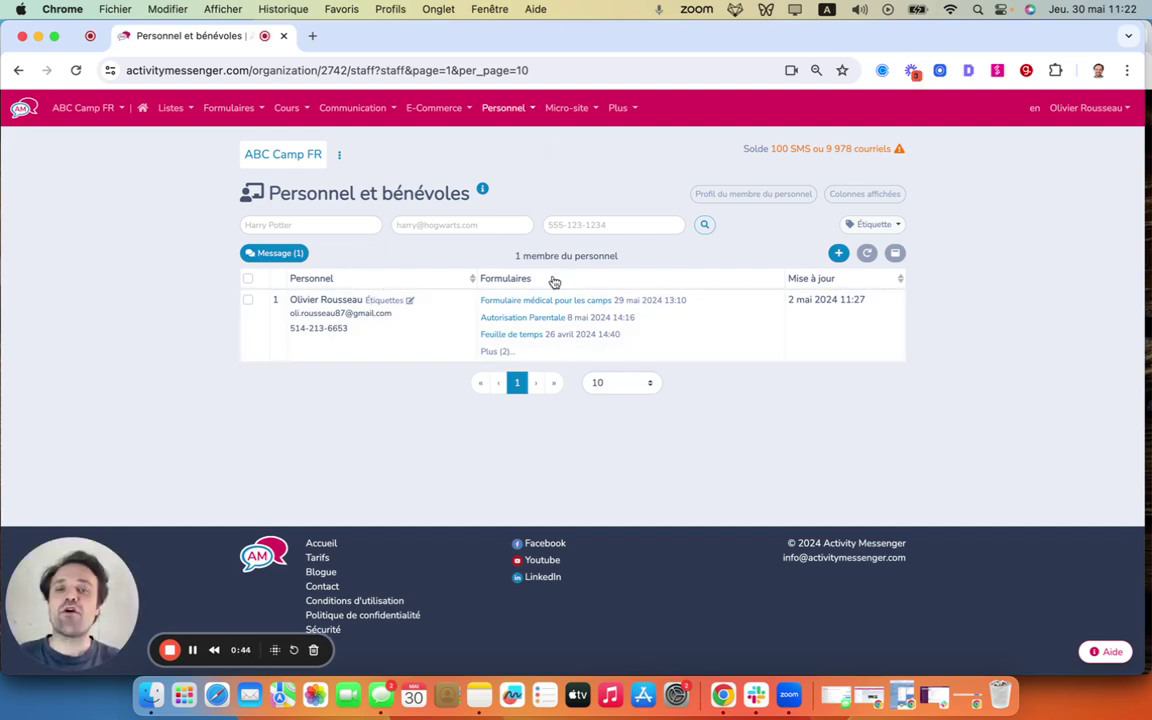
pyautogui.click(499, 352)
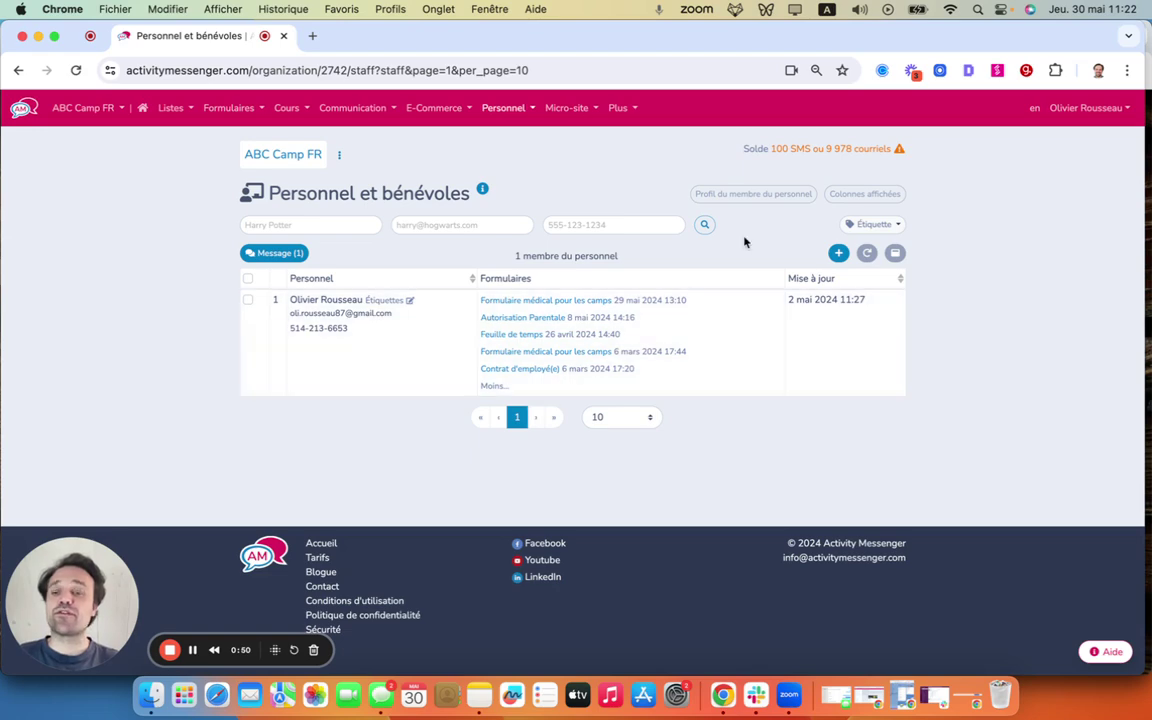
# Open the staff member profile template and review its fields, from employee details to the first-aid certificate upload
pyautogui.click(748, 196)
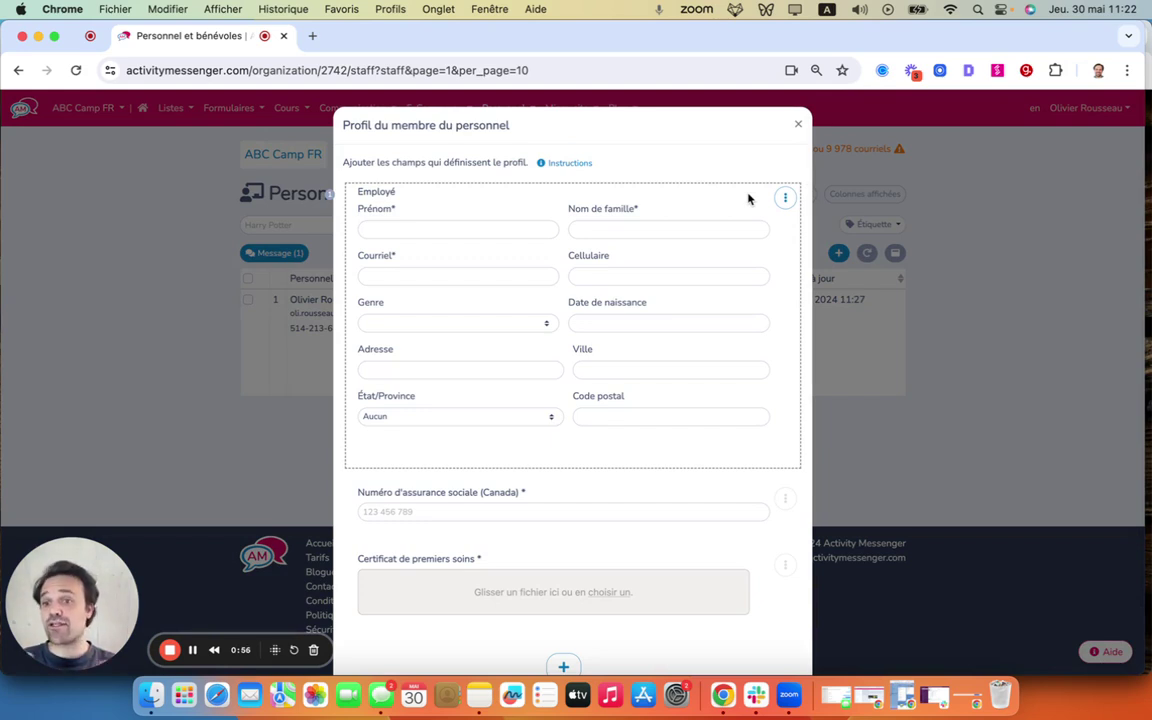
pyautogui.scroll(-2, 689, 231)
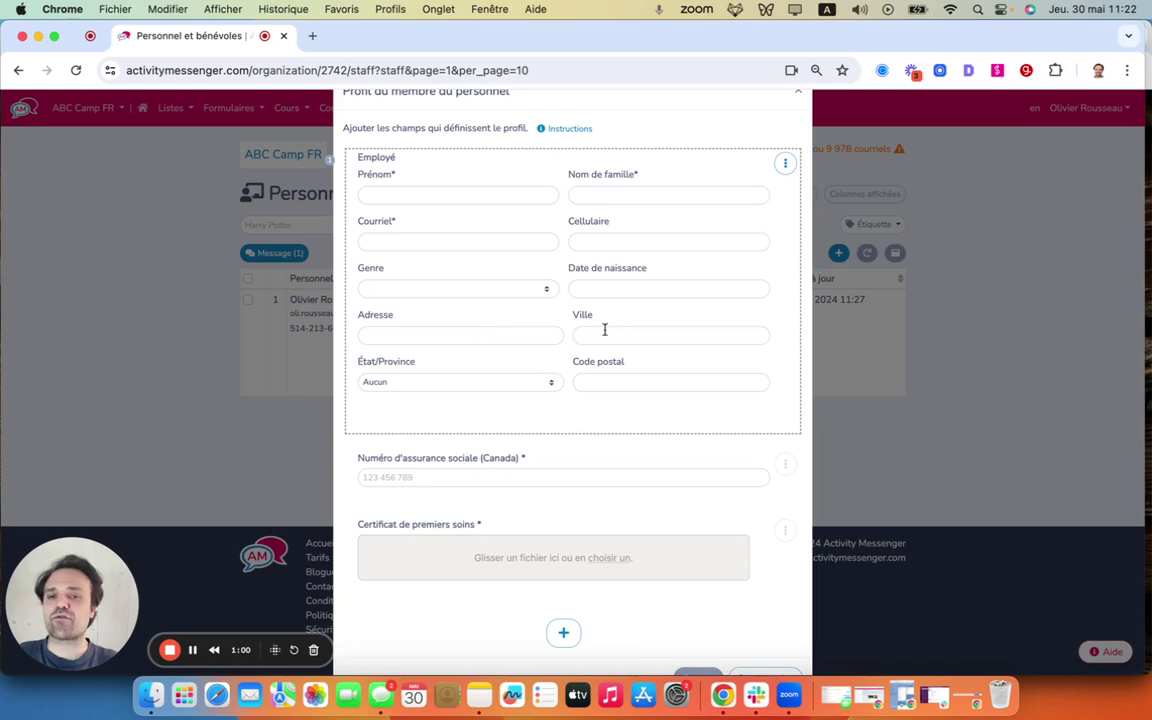
pyautogui.scroll(-2, 604, 329)
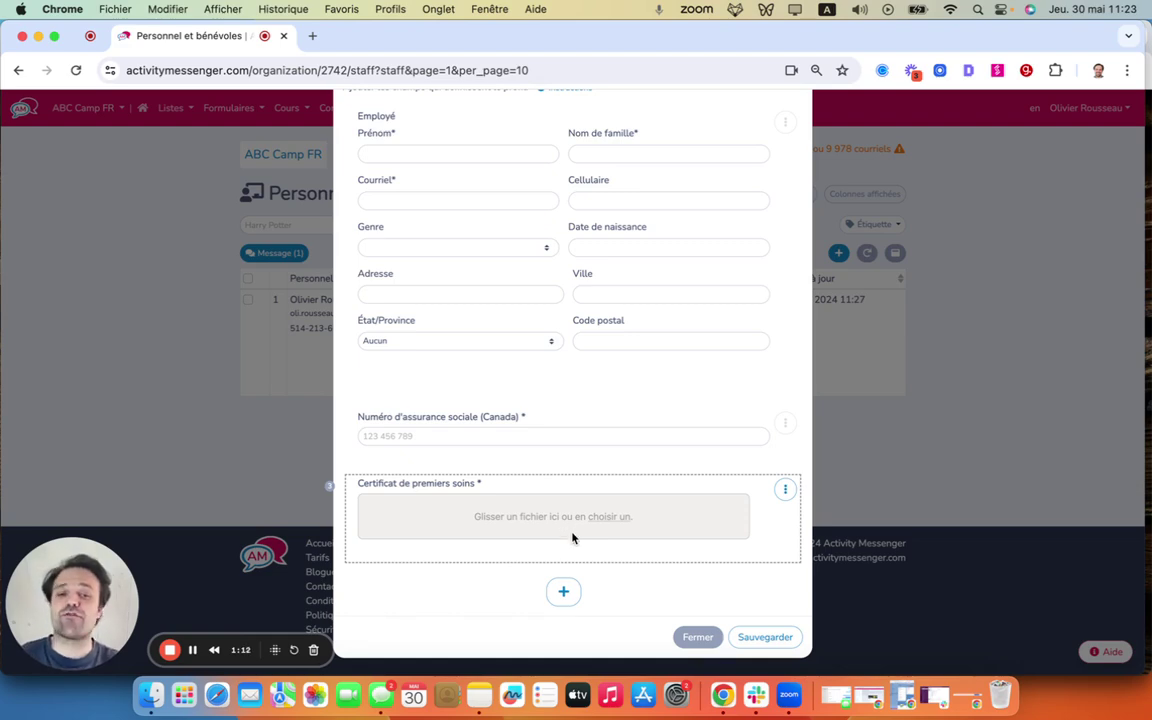
# Inspect the Contacts block among the Personnes block types, then close it and the staff profile template without adding anything
pyautogui.click(563, 591)
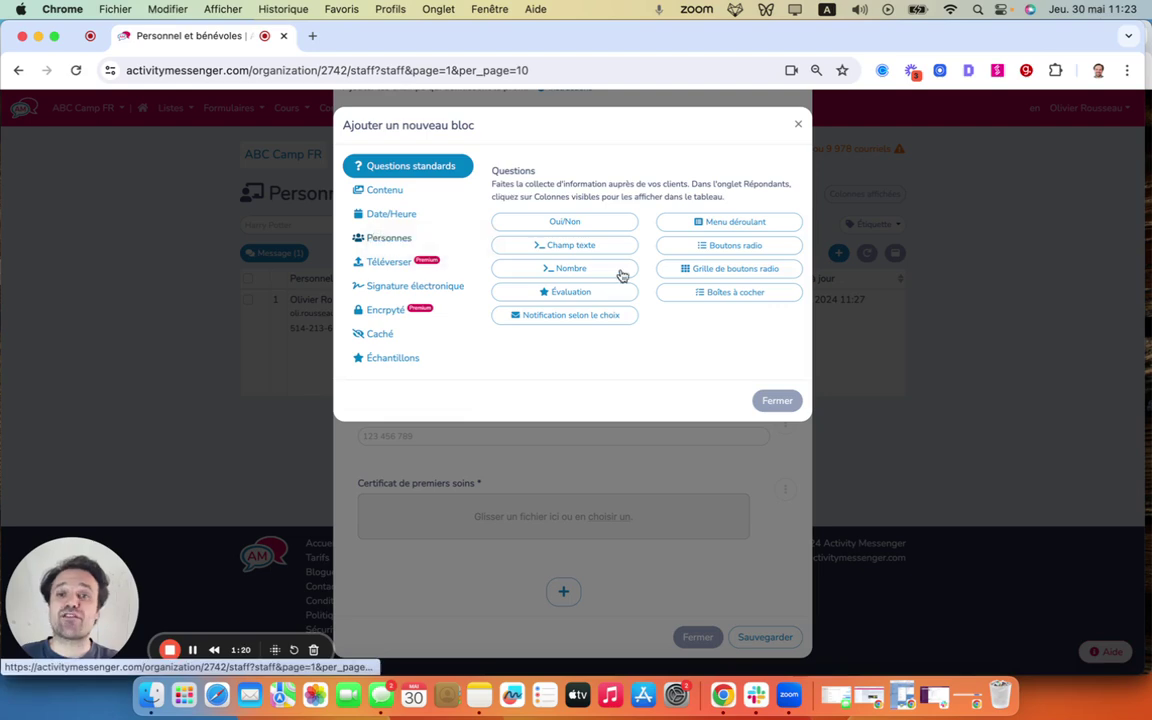
pyautogui.click(406, 241)
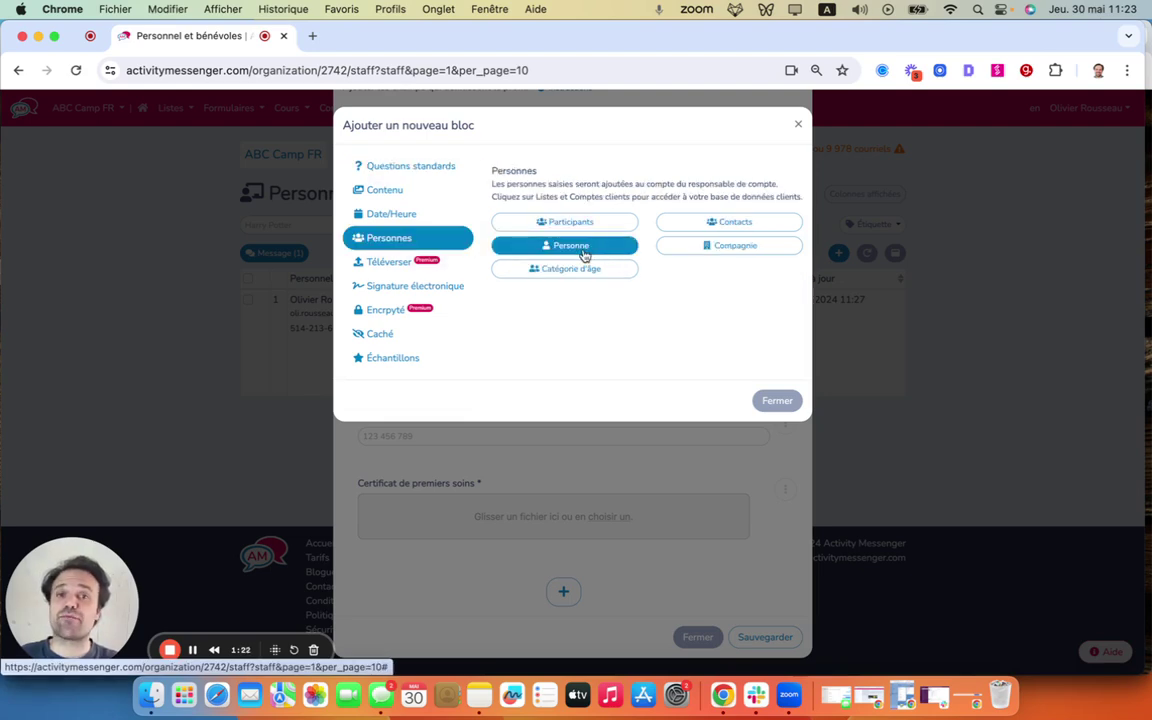
pyautogui.click(700, 222)
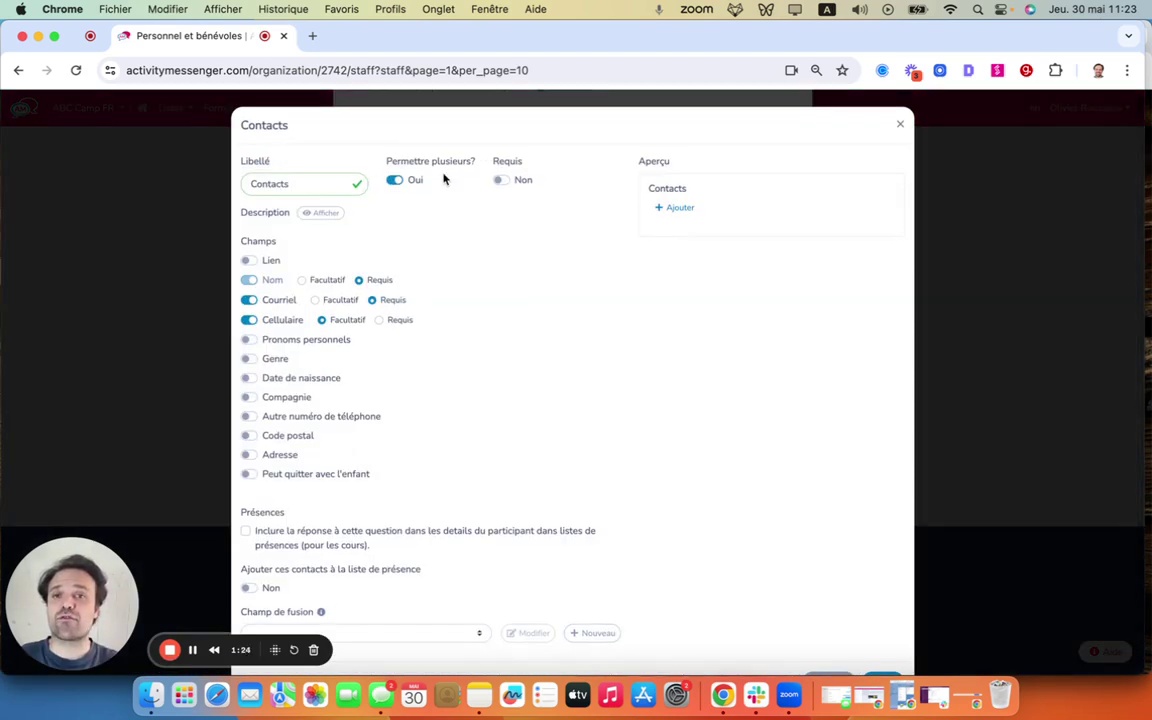
pyautogui.click(824, 635)
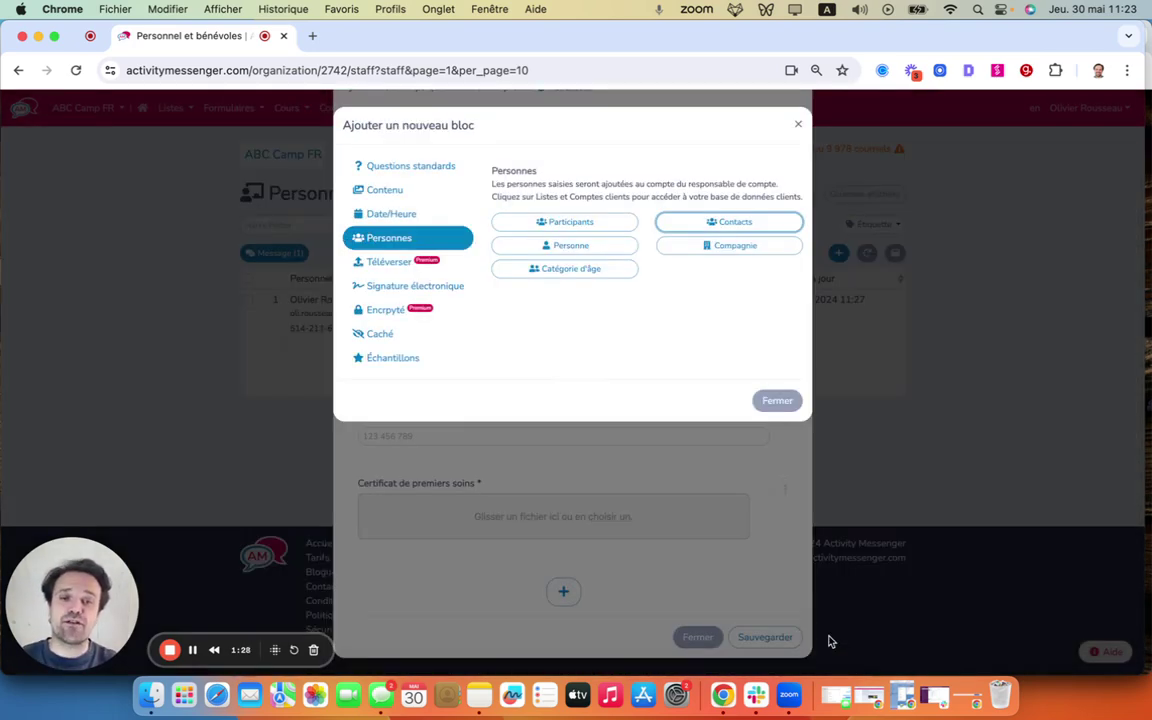
pyautogui.click(765, 401)
pyautogui.scroll(2, 754, 380)
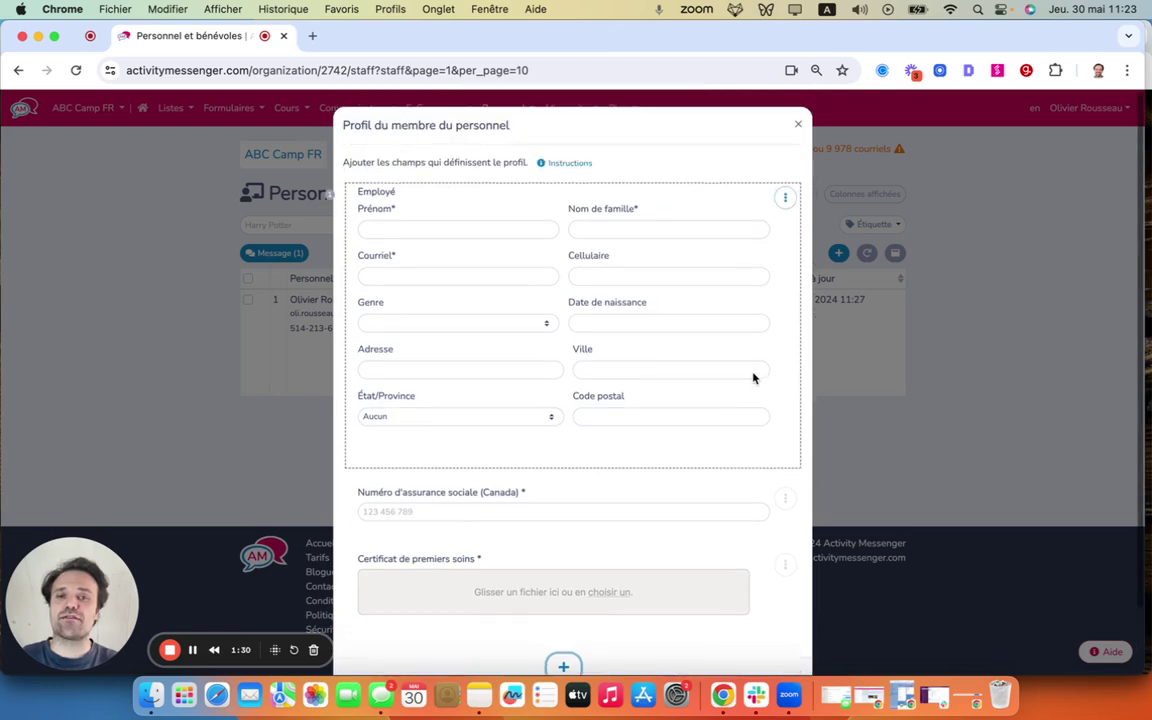
pyautogui.click(800, 125)
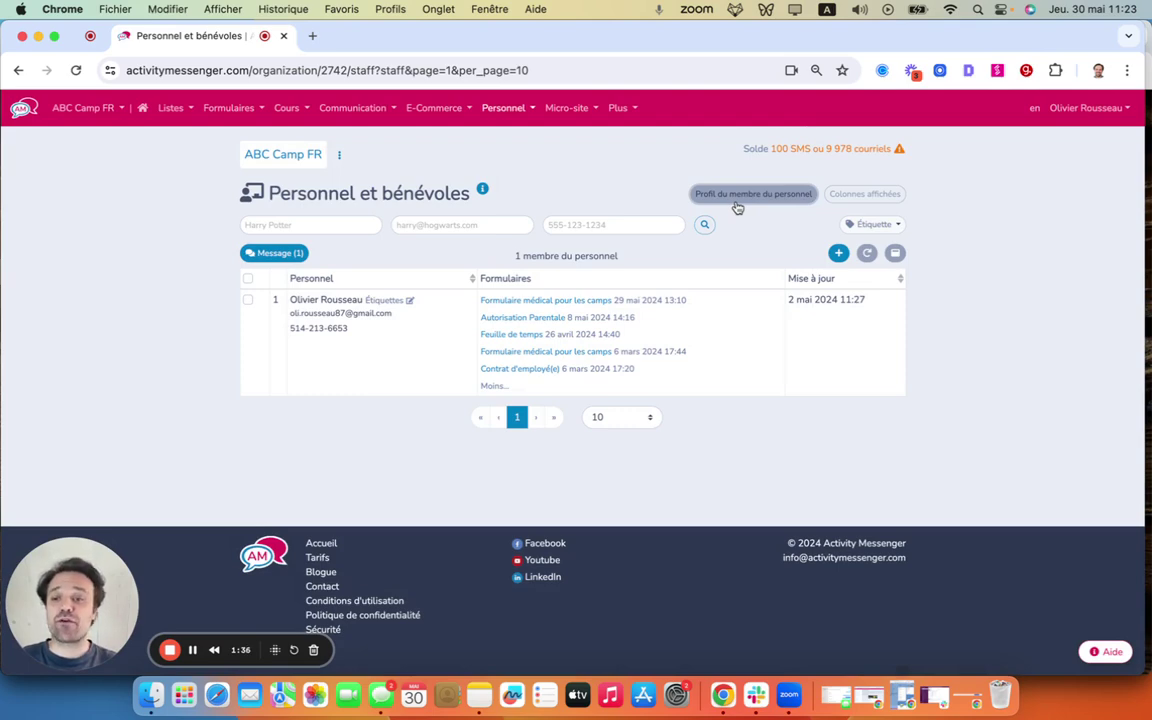
# Display the Demande de congé question "Pour quelle(s) date(s) faites-vous cette demande de congé?" as a staff table column, leaving Note administrative unselected
pyautogui.click(846, 194)
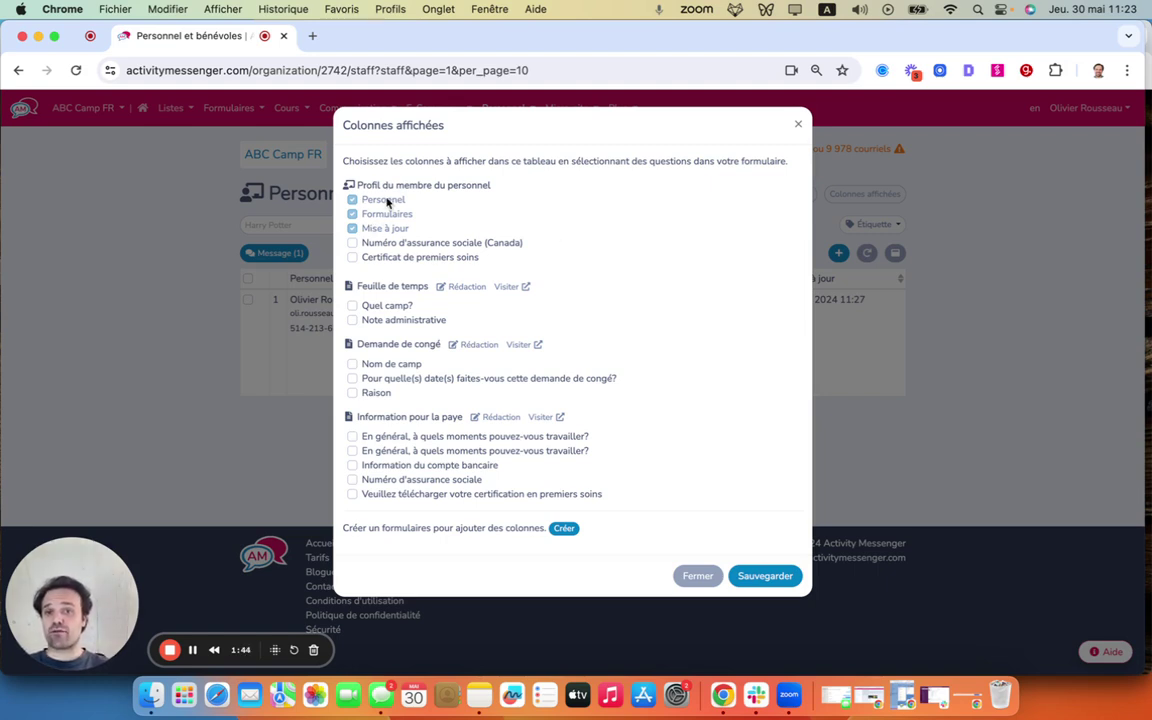
pyautogui.click(352, 320)
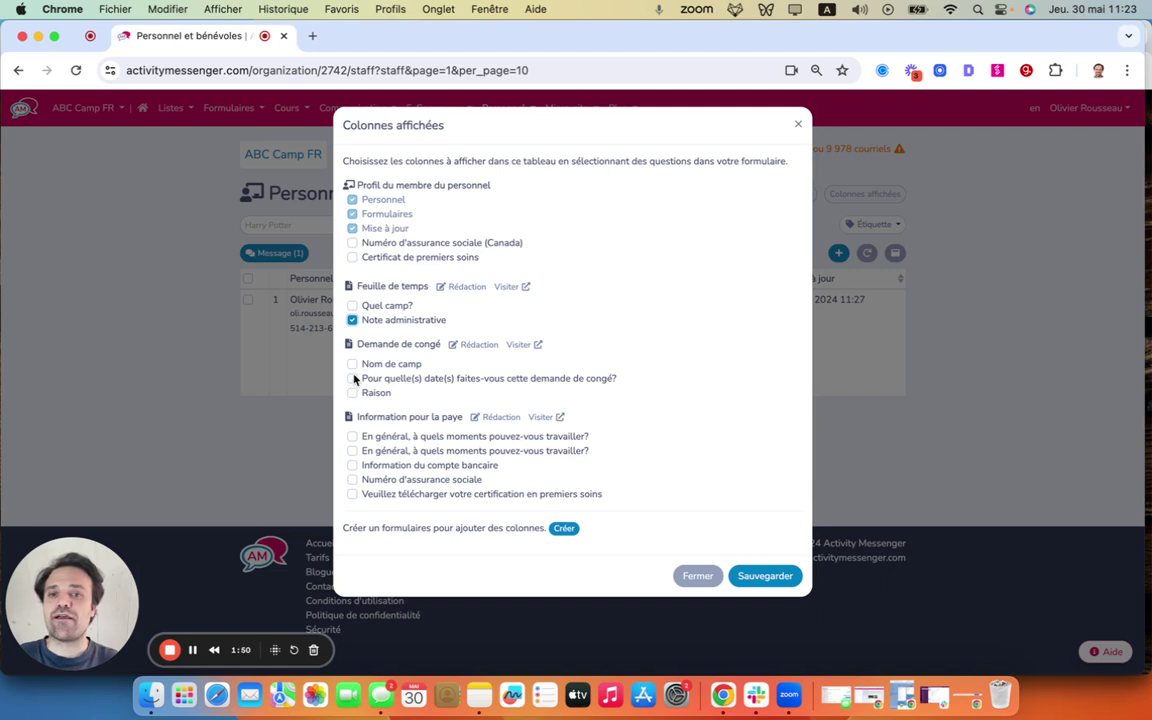
pyautogui.click(352, 377)
pyautogui.click(352, 320)
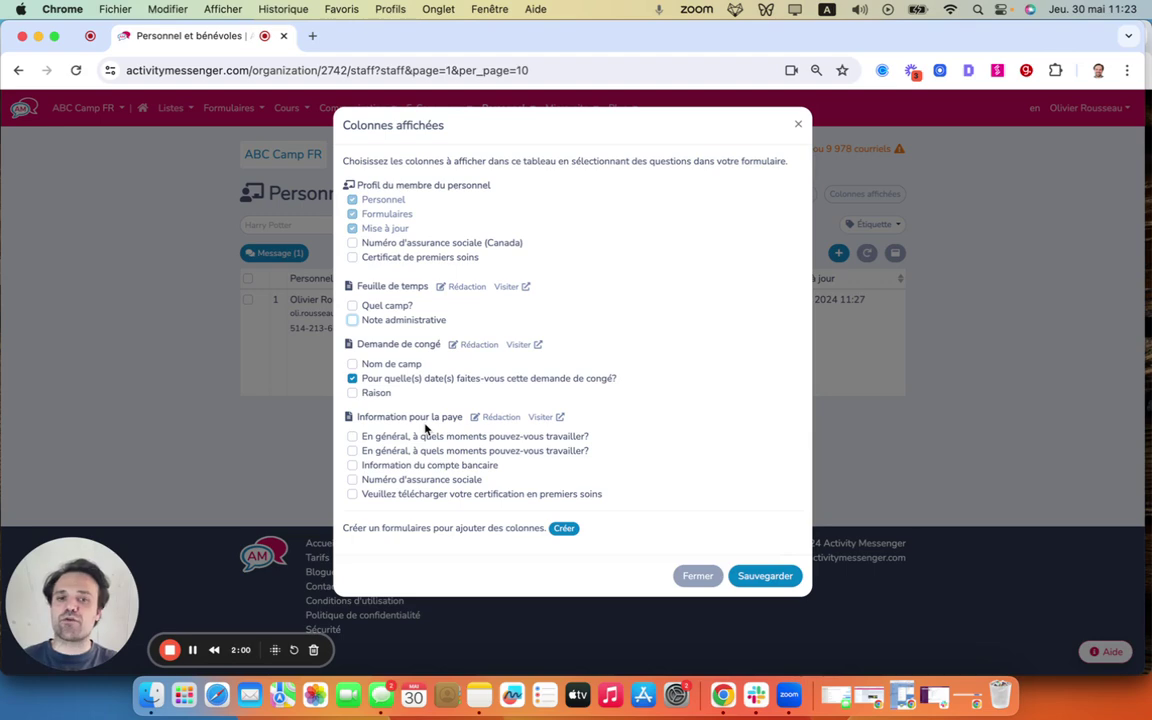
pyautogui.click(765, 576)
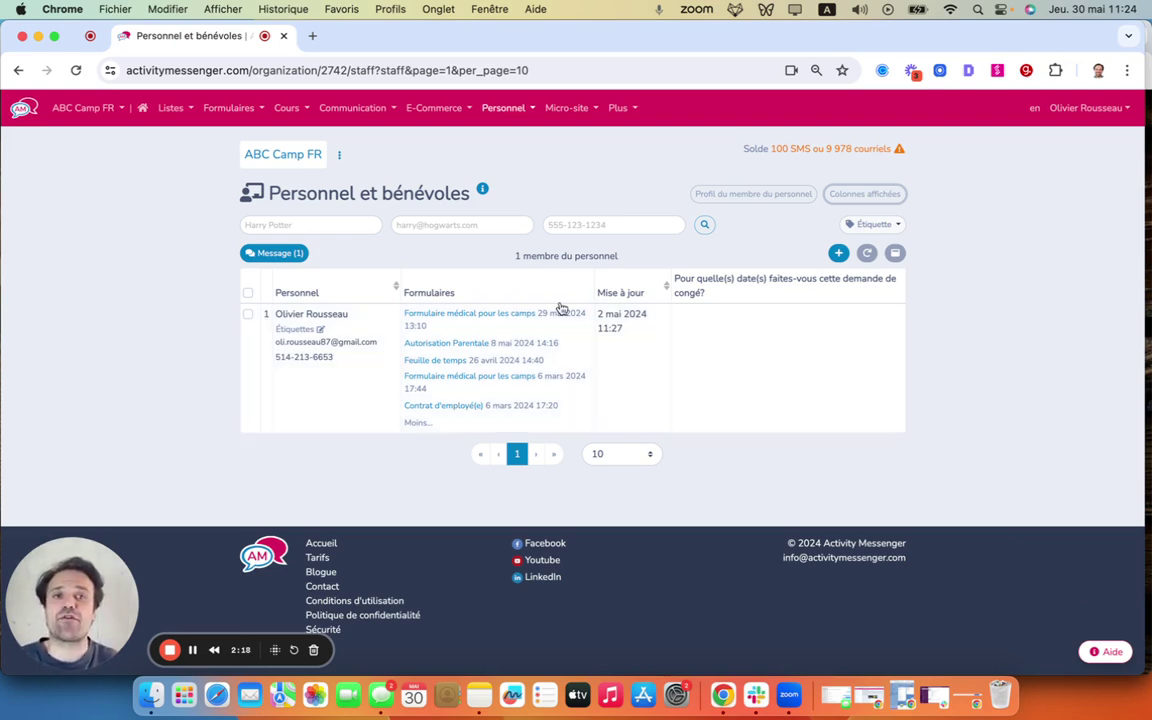
# Open the Feuille de temps form from the staff forms list and check its general settings without changing them
pyautogui.click(503, 110)
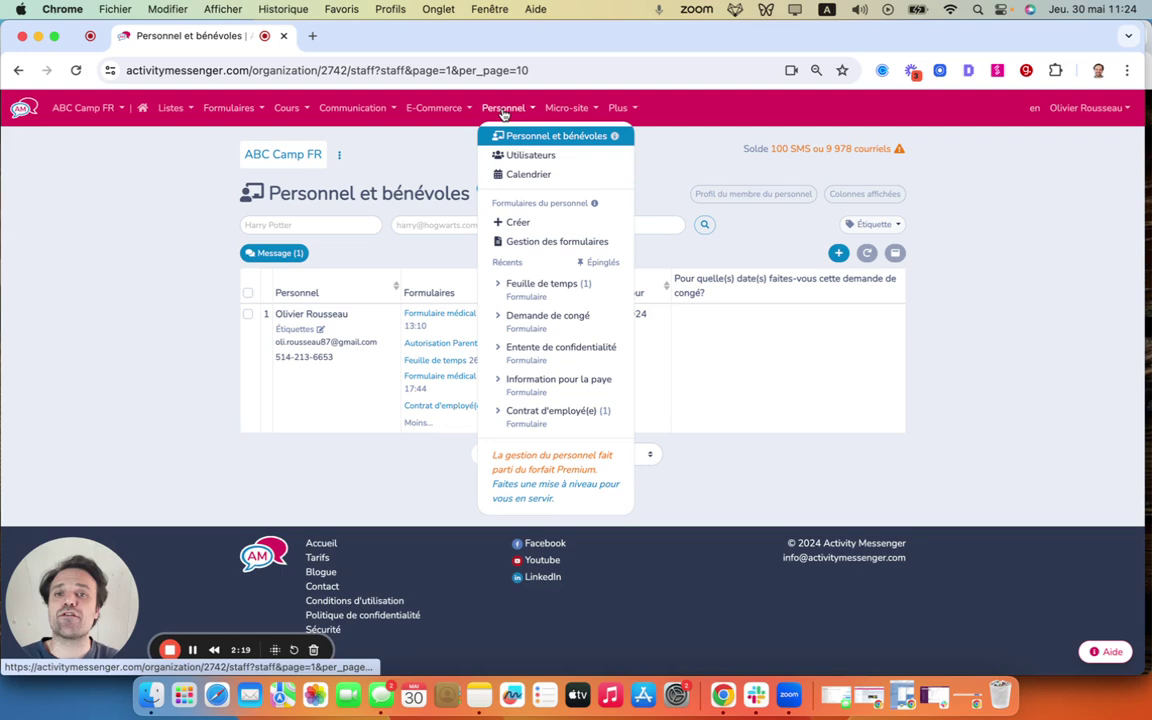
pyautogui.click(528, 223)
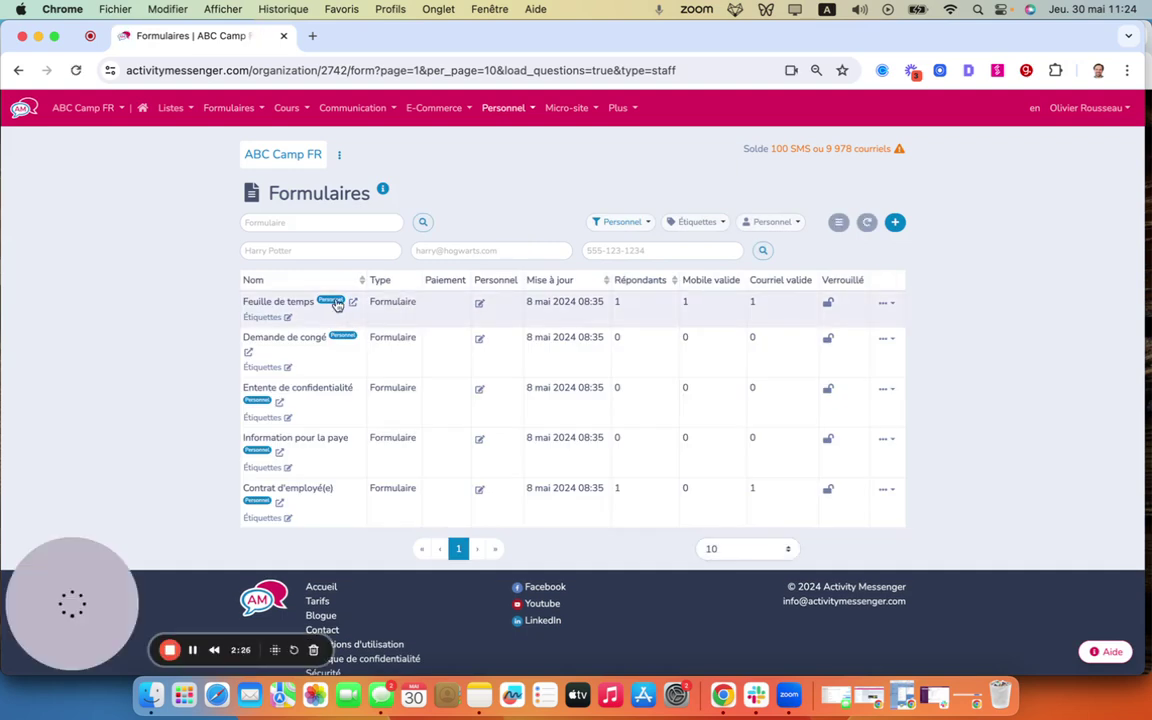
pyautogui.click(322, 314)
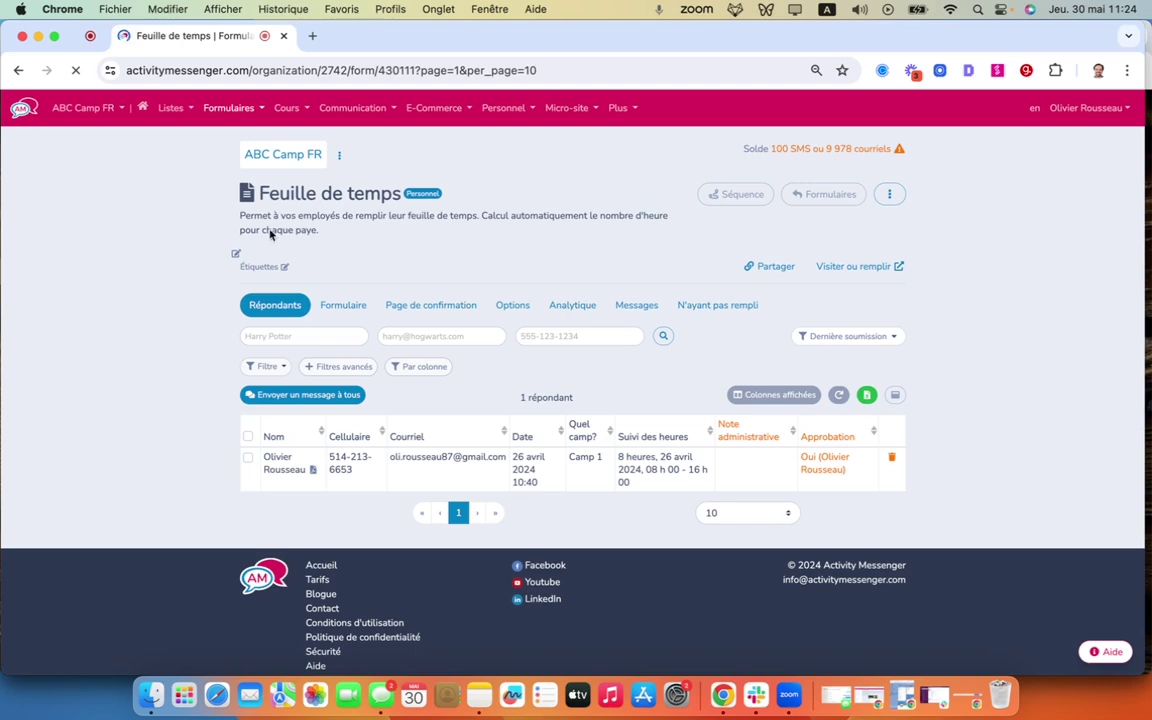
pyautogui.click(237, 256)
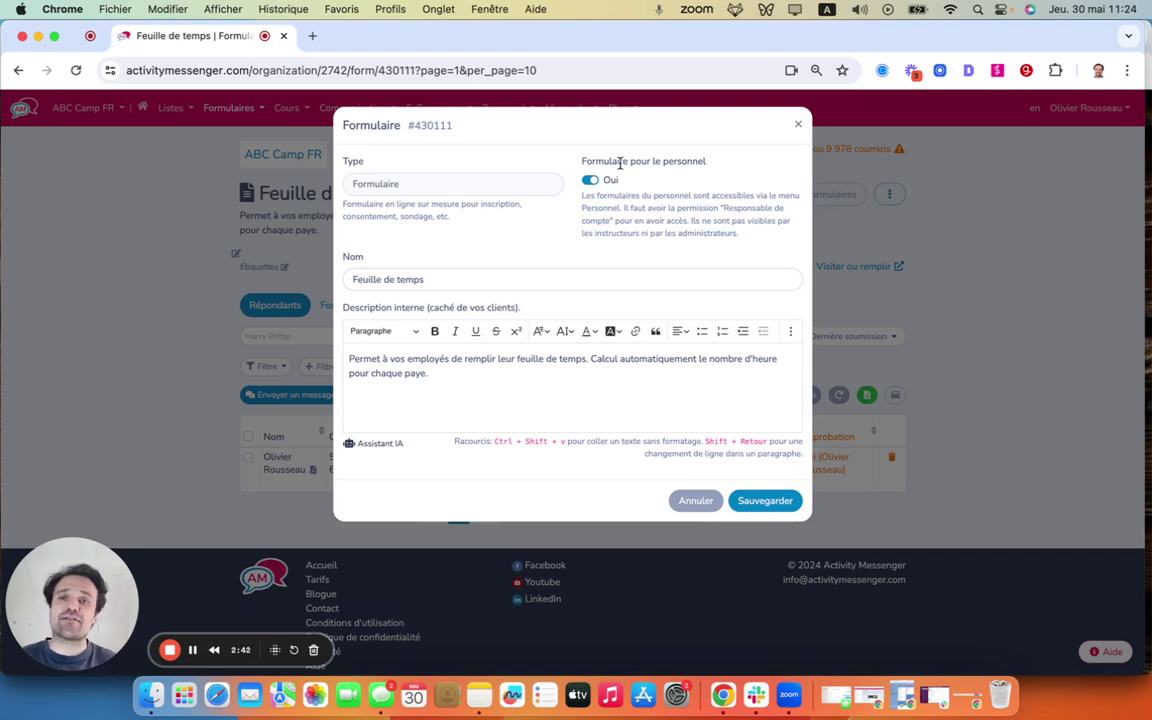
pyautogui.click(696, 501)
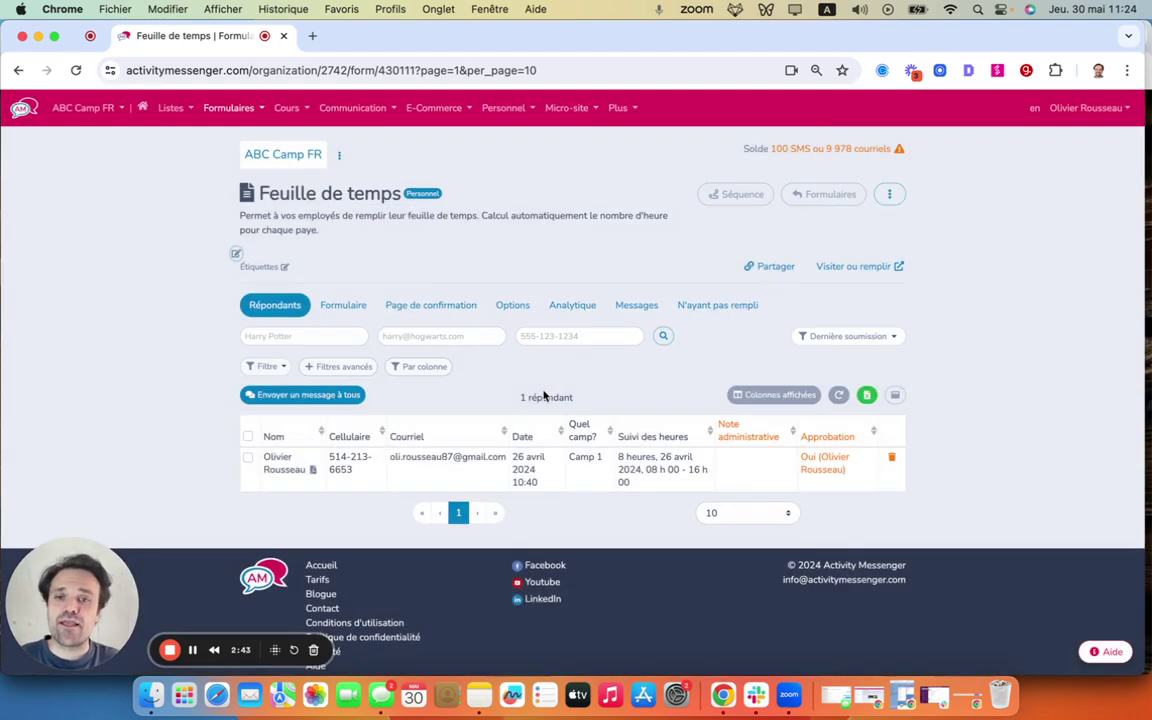
# Review the questions in the Feuille de temps form's design, including camp choice, hours tracking and signature
pyautogui.click(340, 304)
pyautogui.scroll(-5, 280, 415)
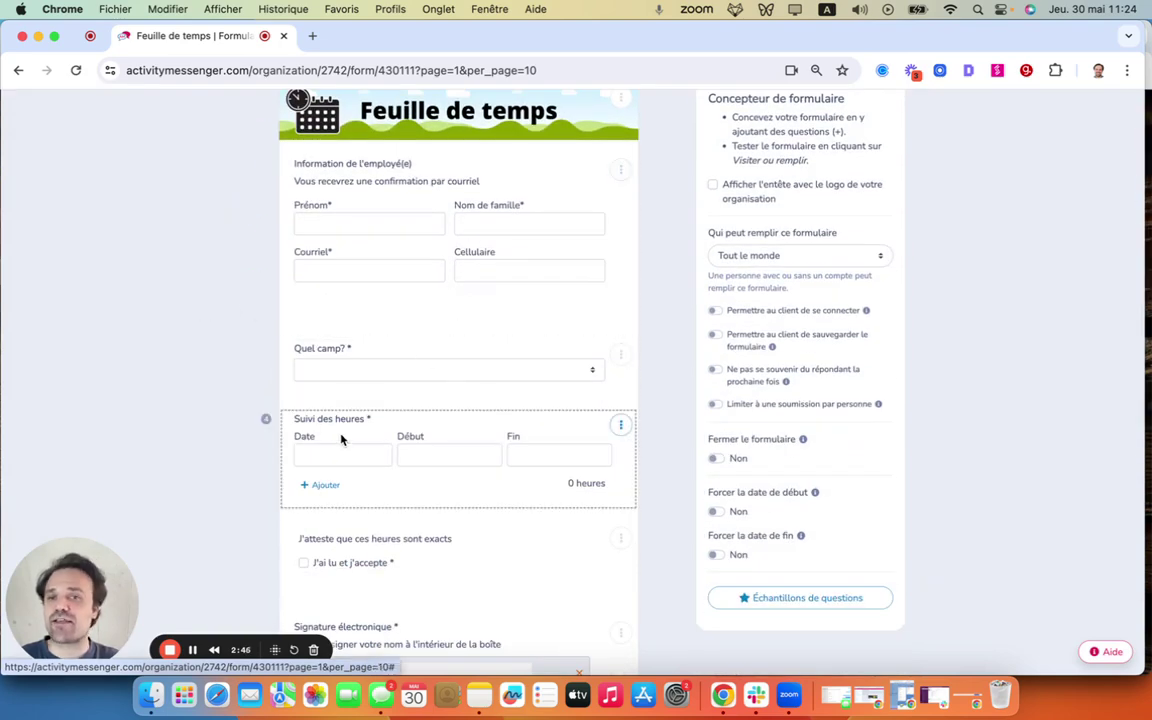
pyautogui.scroll(5, 340, 440)
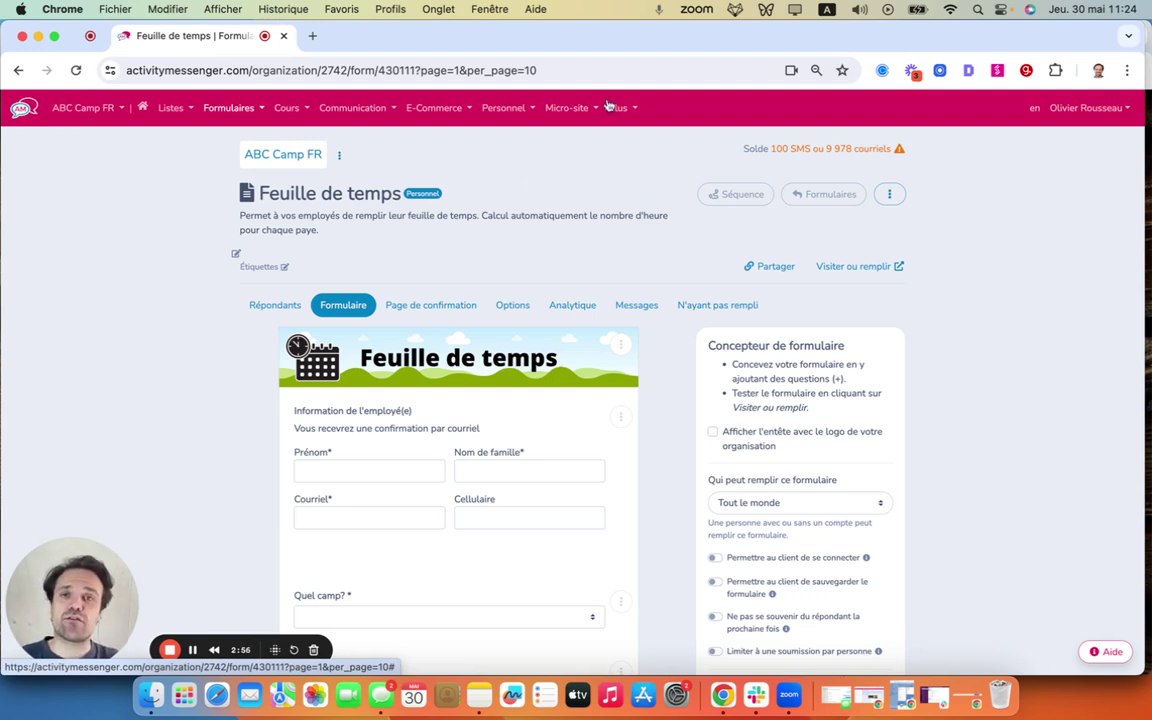
# Open the microsite's Portail du personnel and merge its window into the main browser window as a tab
pyautogui.click(566, 107)
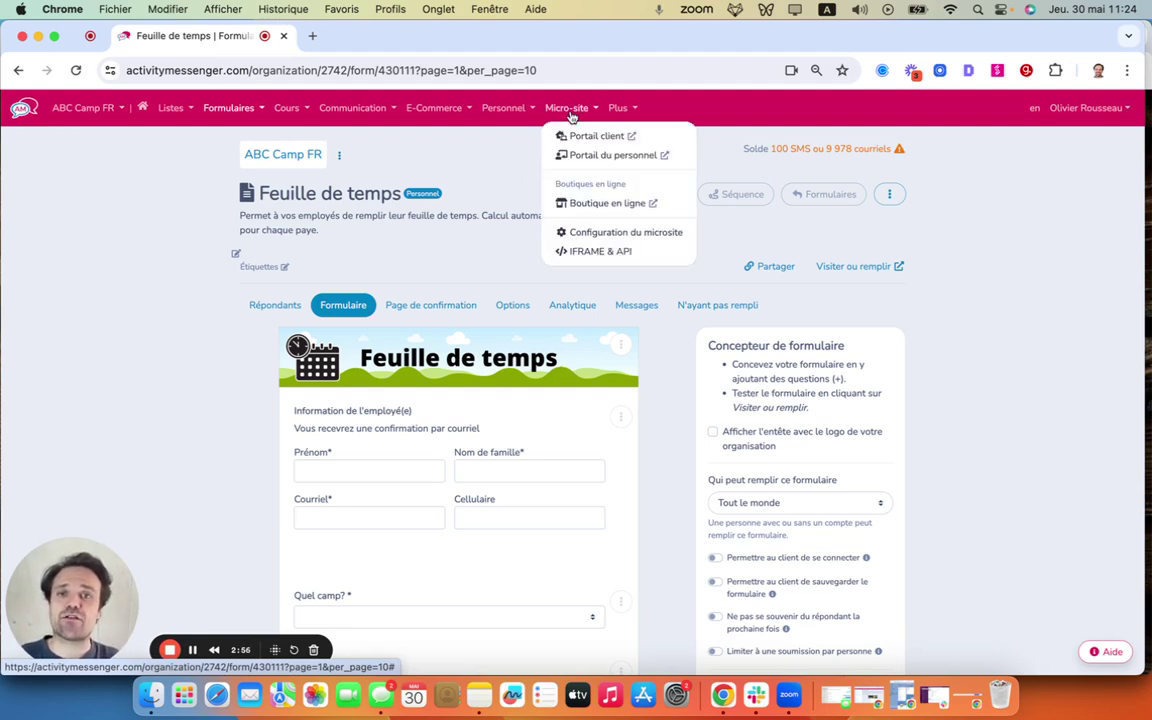
pyautogui.click(619, 158)
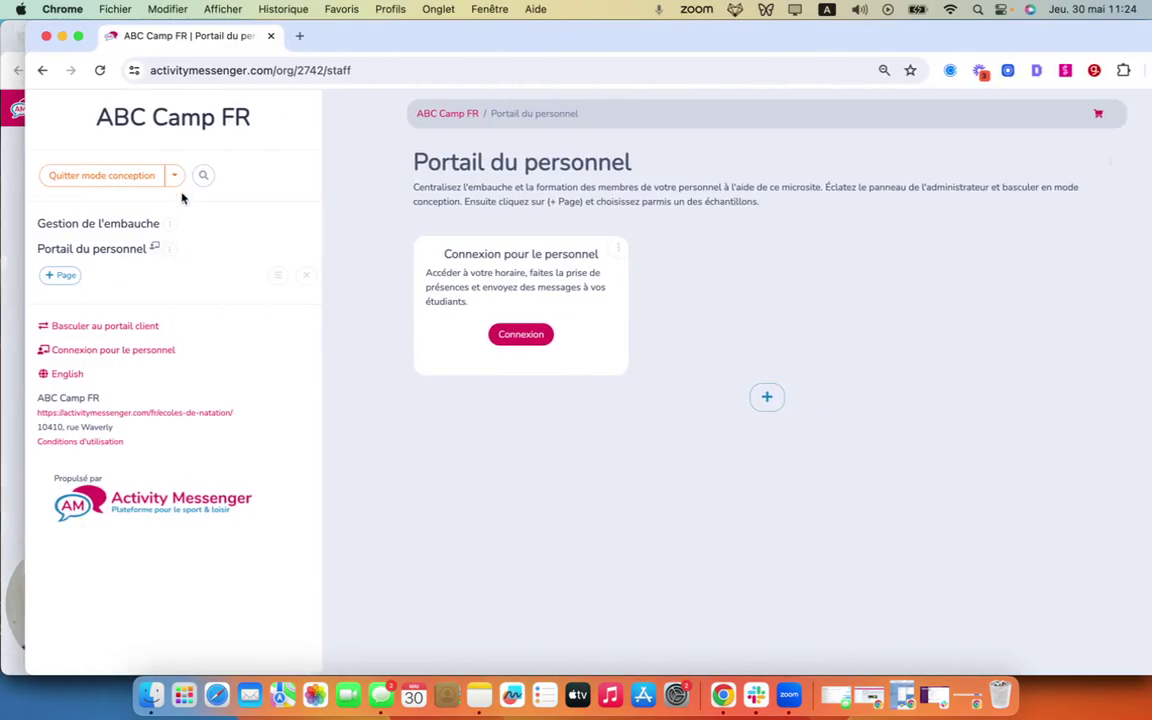
pyautogui.moveTo(165, 30); pyautogui.dragTo(338, 35)
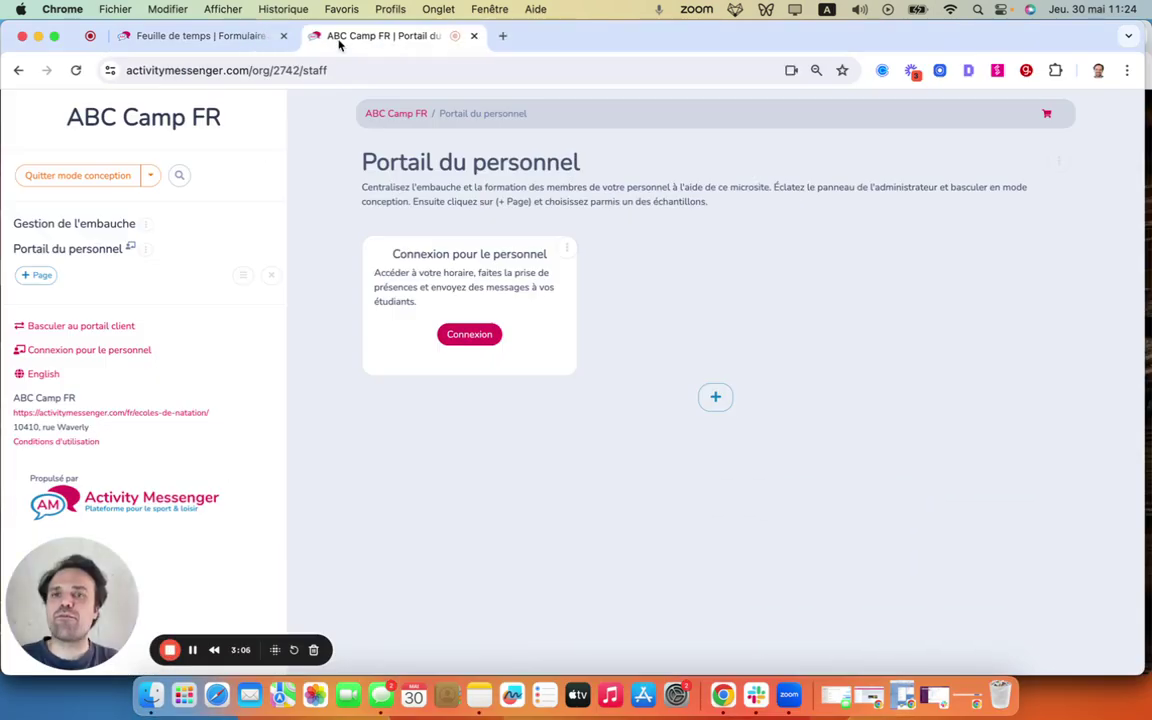
# Go to the Gestion de l'embauche page, read through the Contrat d'embauche form and close it
pyautogui.click(72, 226)
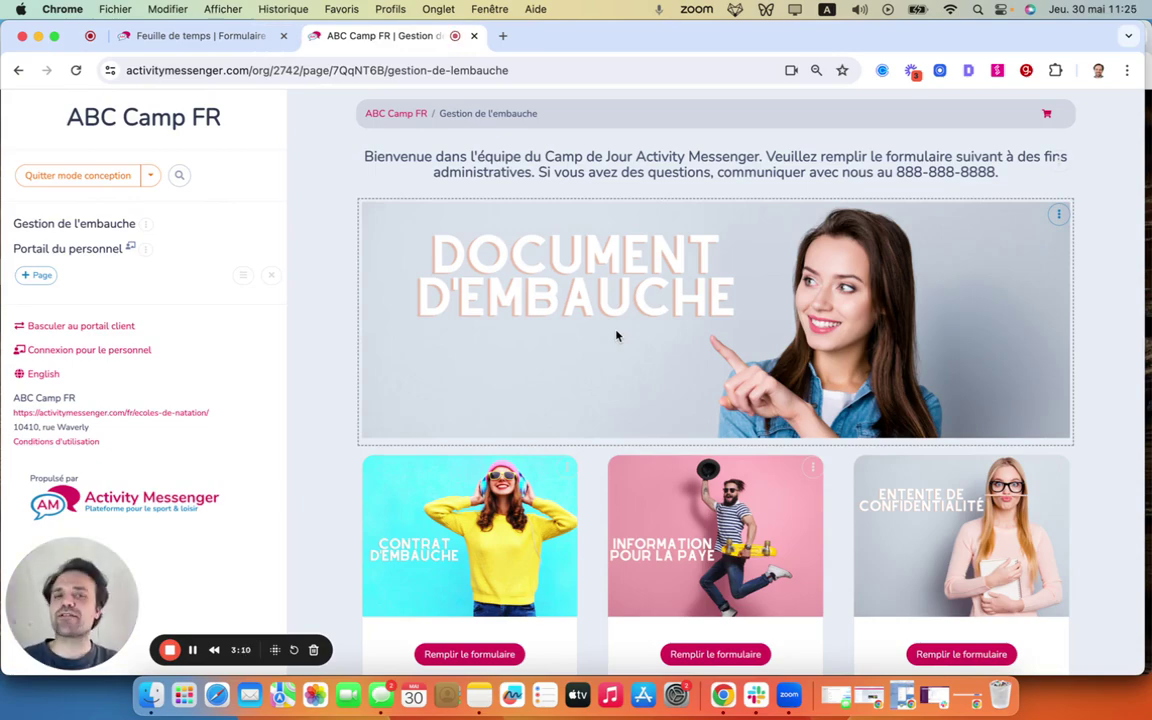
pyautogui.scroll(-5, 617, 336)
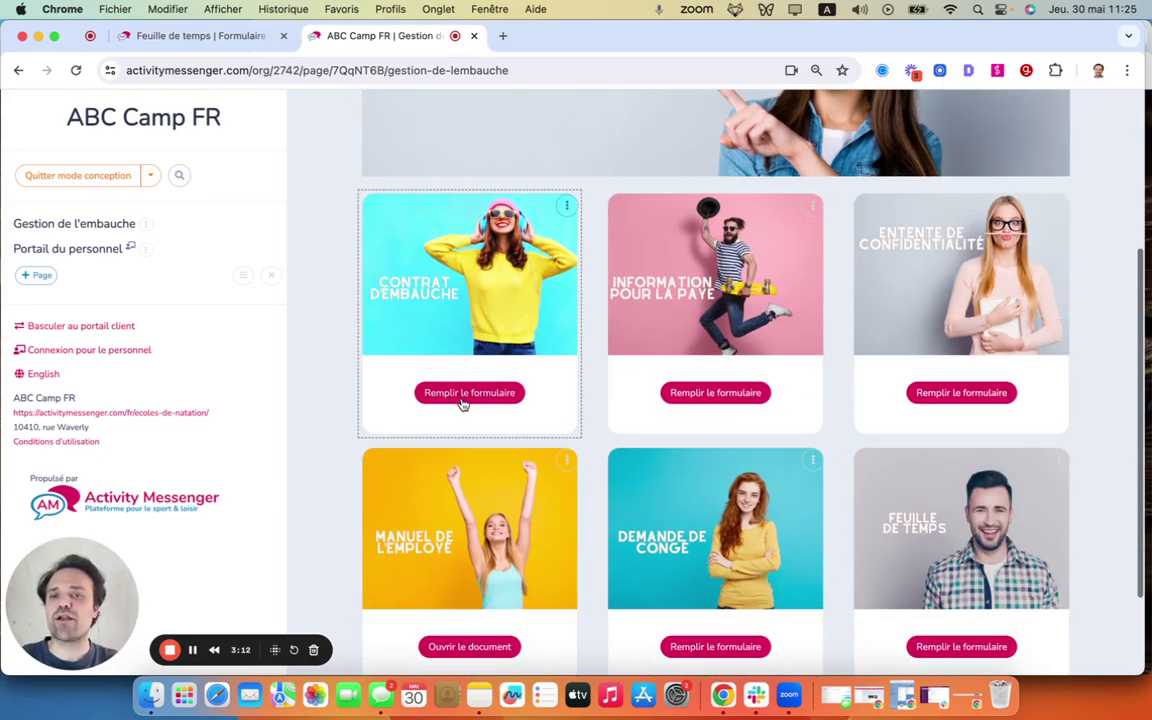
pyautogui.click(449, 393)
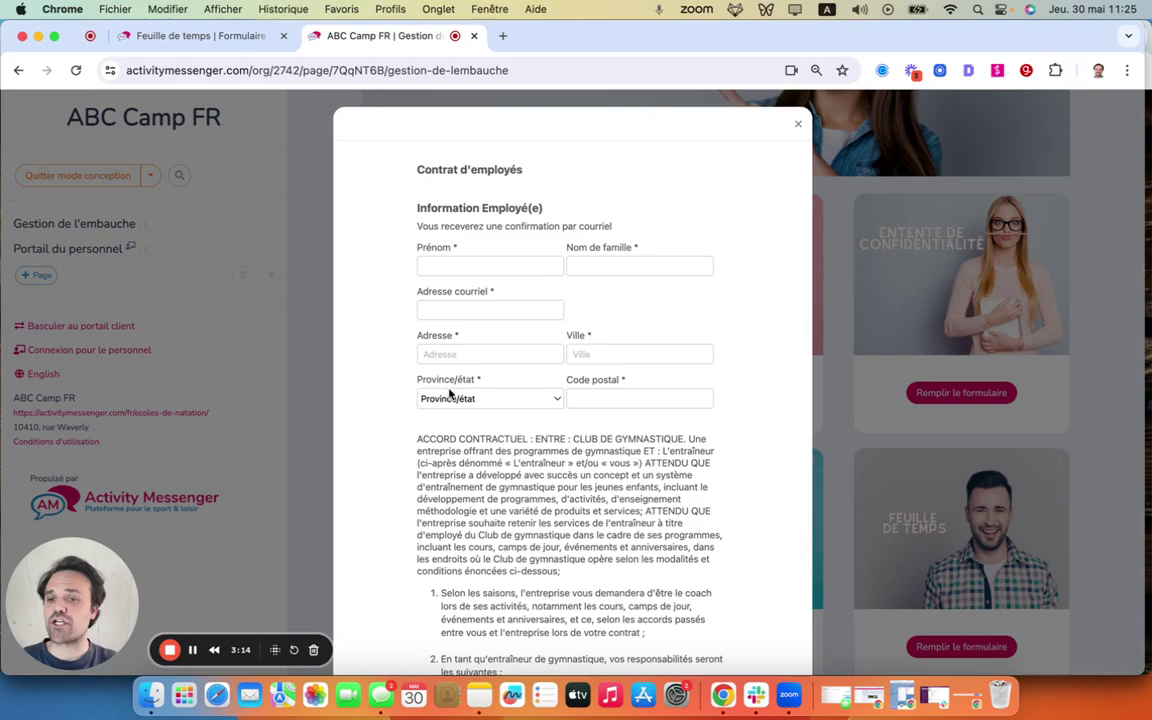
pyautogui.scroll(-10, 449, 393)
pyautogui.scroll(10, 766, 121)
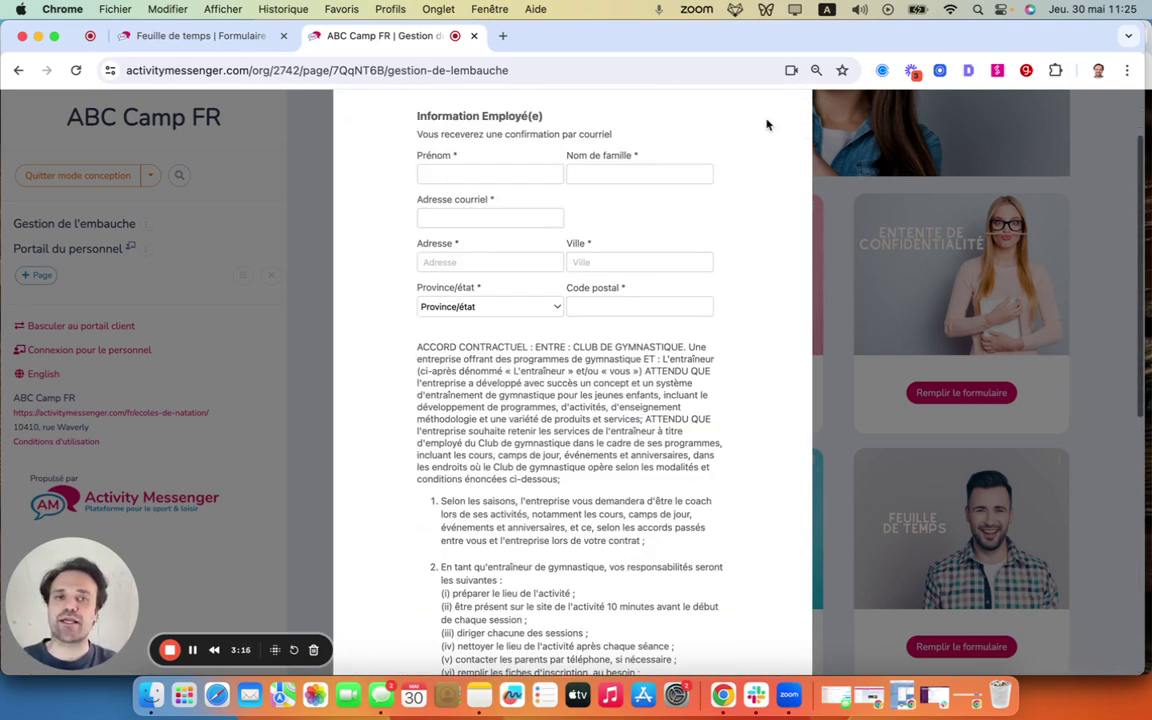
pyautogui.click(794, 124)
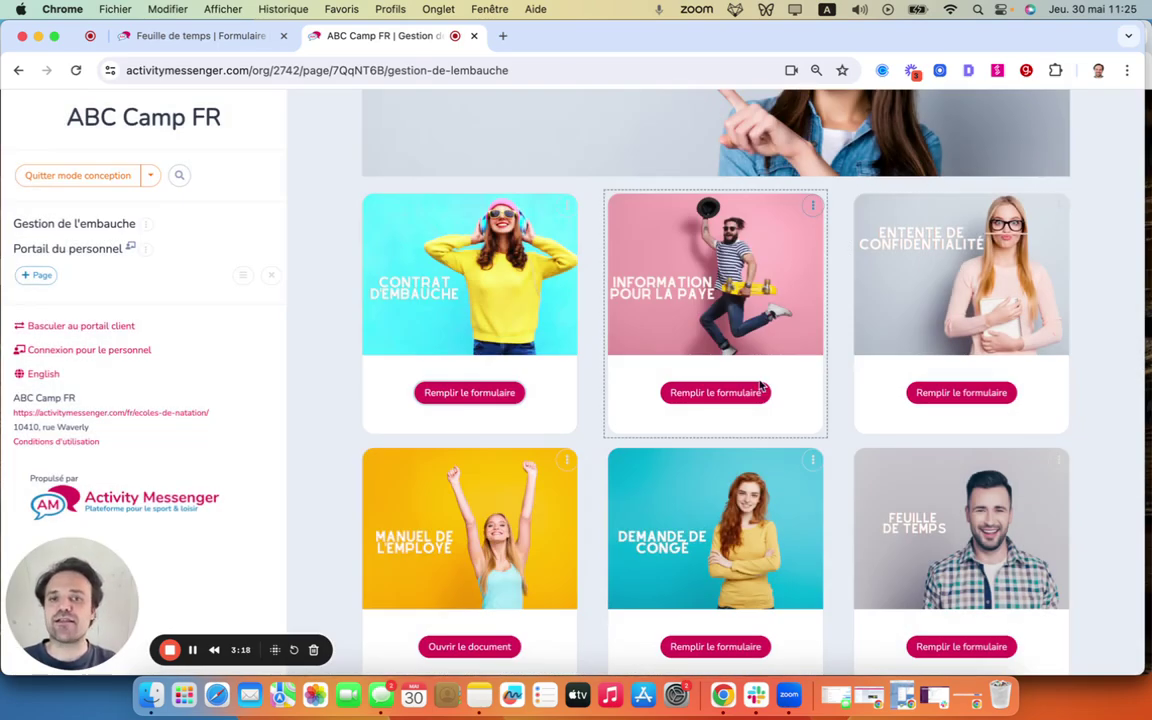
# Examine the Information pour la paye form down to its bank account, social insurance and first-aid fields, and close it
pyautogui.click(727, 393)
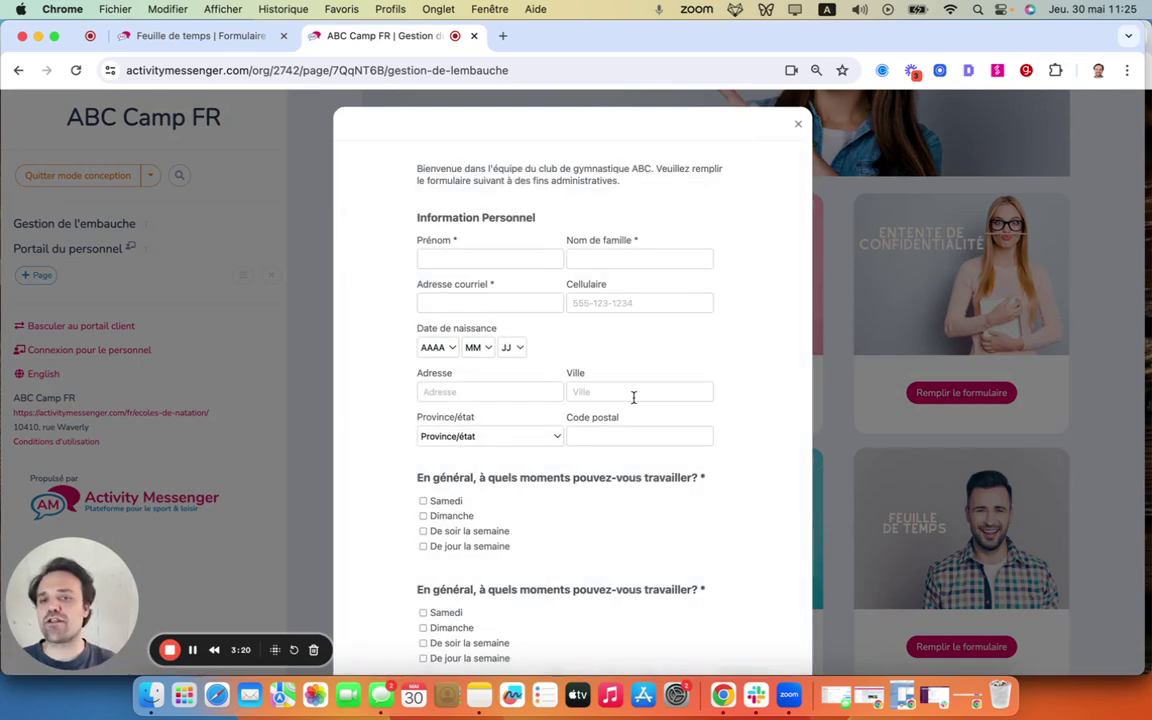
pyautogui.scroll(-5, 632, 398)
pyautogui.scroll(-3, 633, 402)
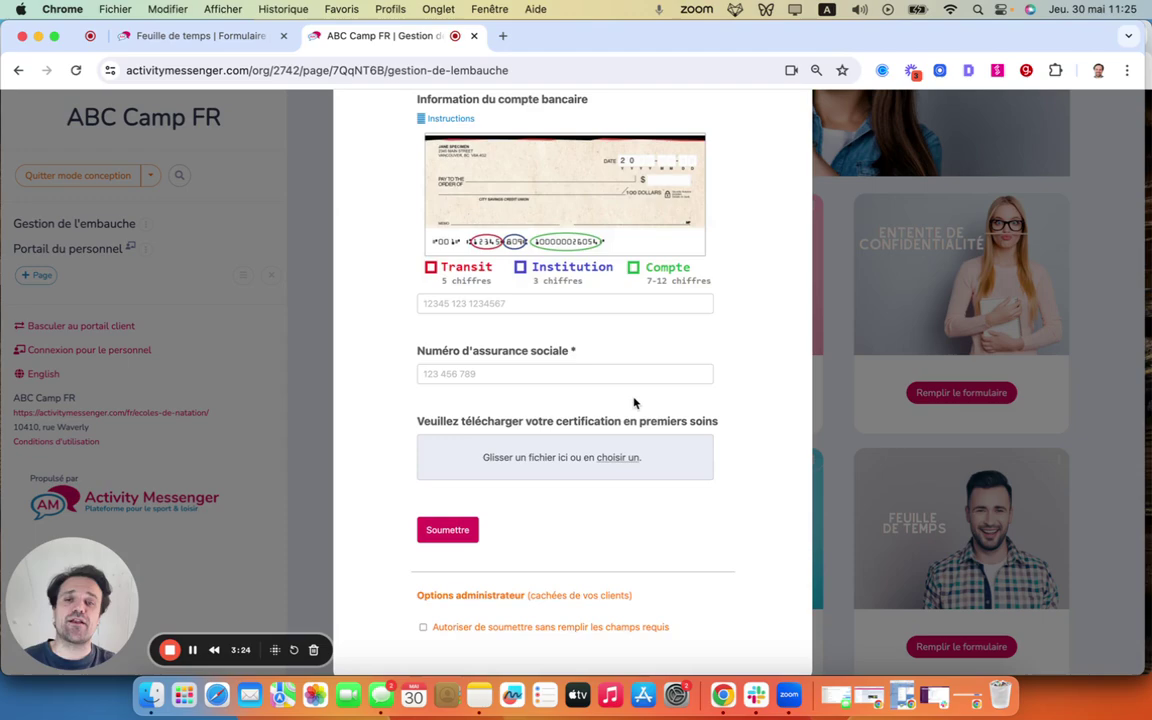
pyautogui.scroll(10, 633, 402)
pyautogui.click(796, 123)
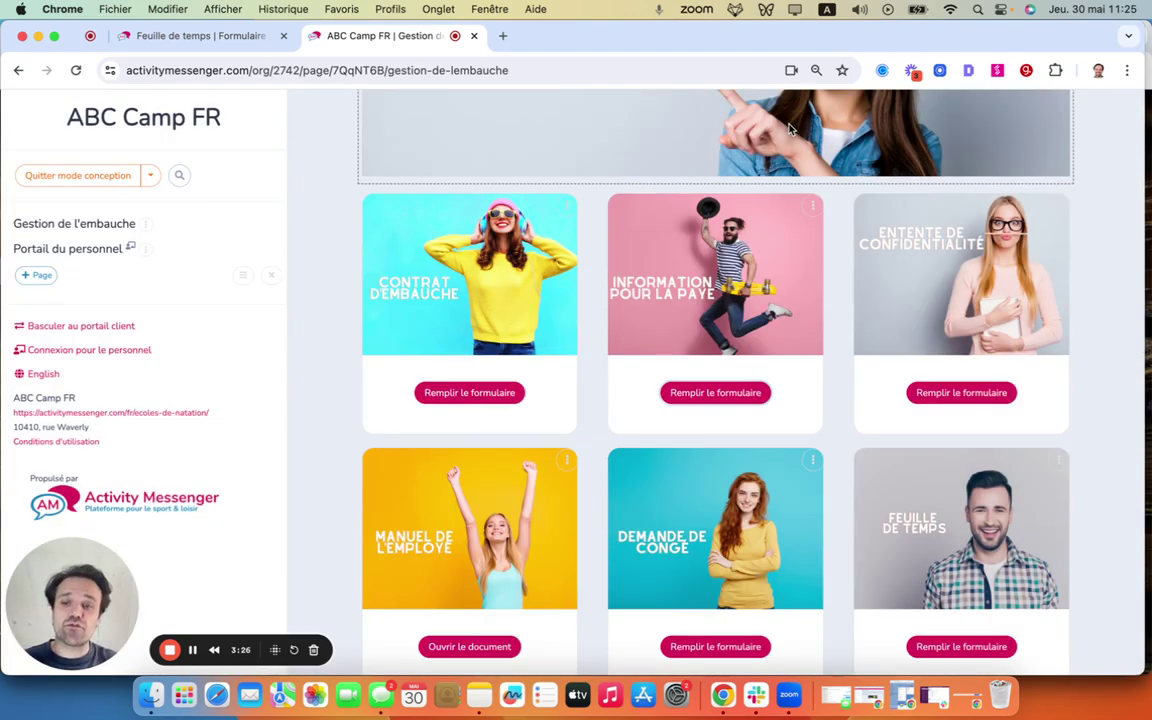